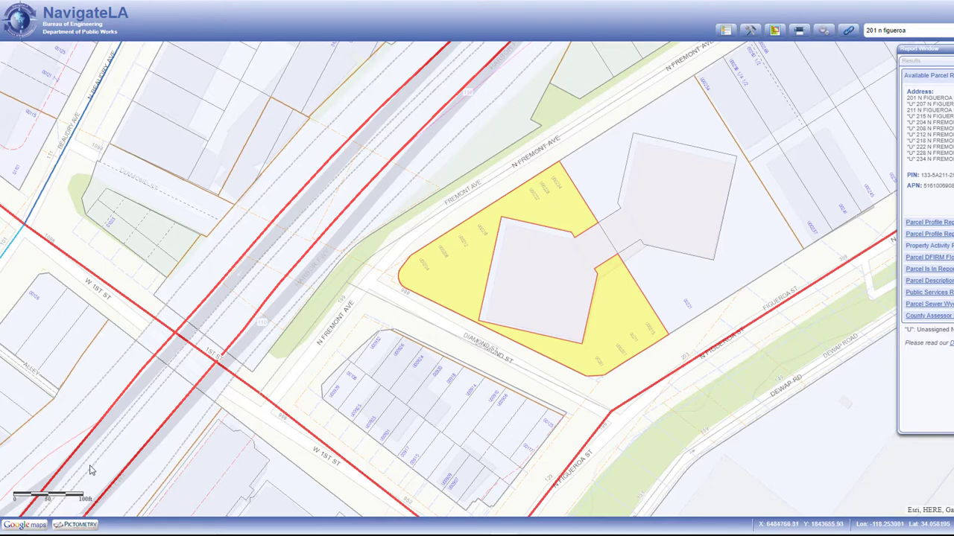
Open the Pictometry oblique imagery and look up the yellow parcel's details.
left_click(75, 525)
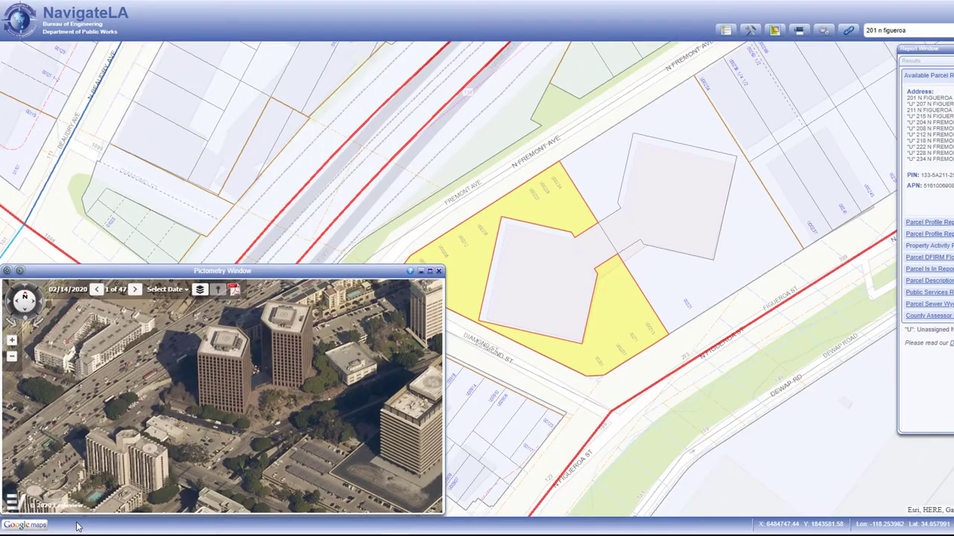
left_click(596, 333)
Zoom the aerial image in and out, then pan to centre the two towers.
left_click(12, 342)
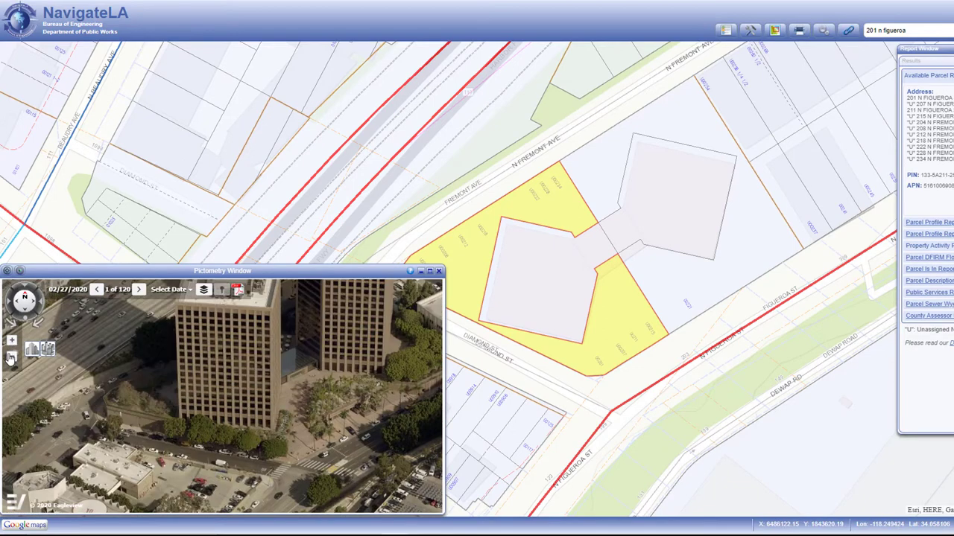
left_click(12, 358)
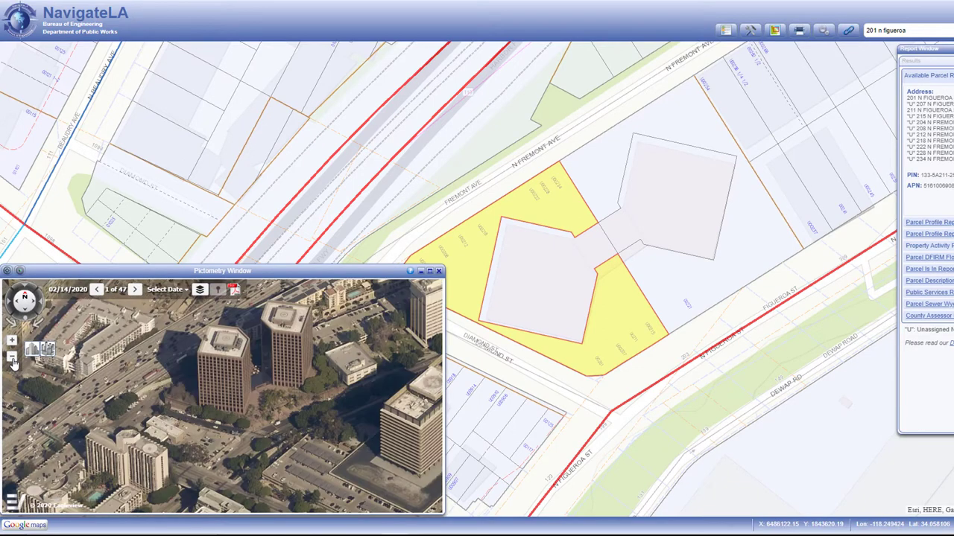
scroll(265, 388, "up", 2)
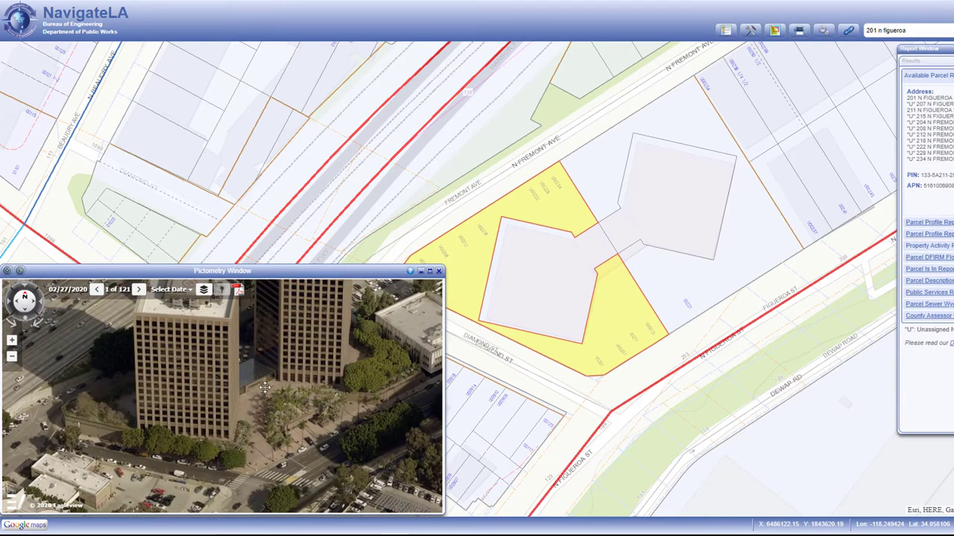
left_click_drag(265, 387, 239, 449)
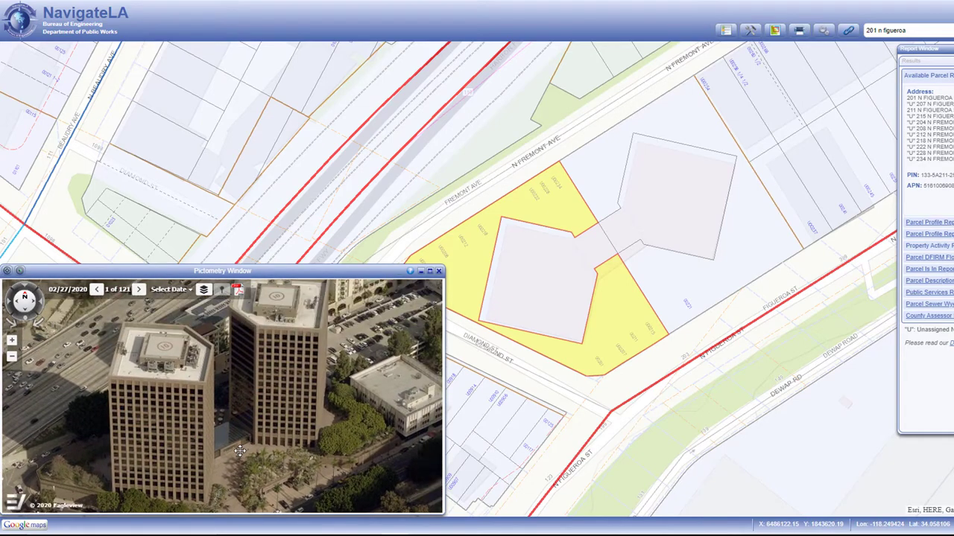
View the towers from the west, then the south, and rotate clockwise and back counterclockwise.
left_click(10, 304)
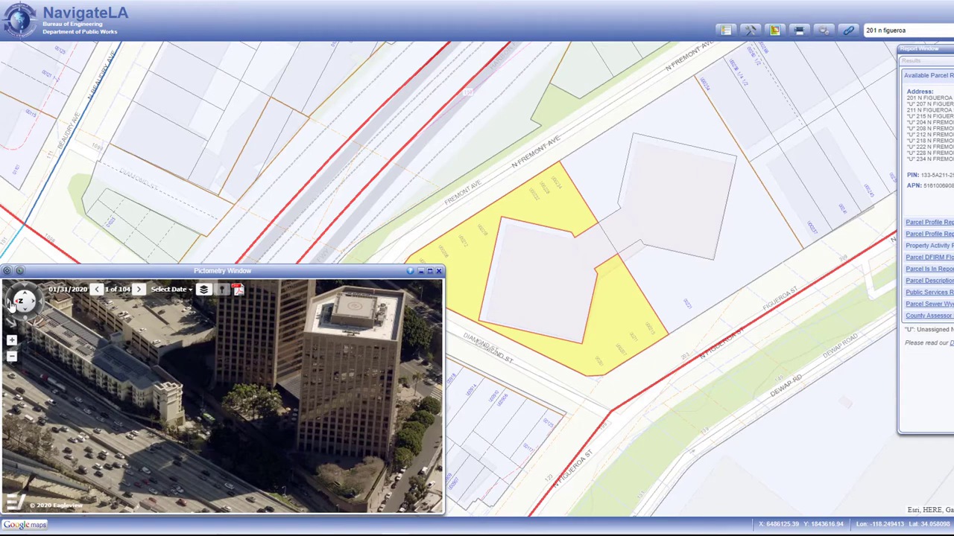
left_click(41, 306)
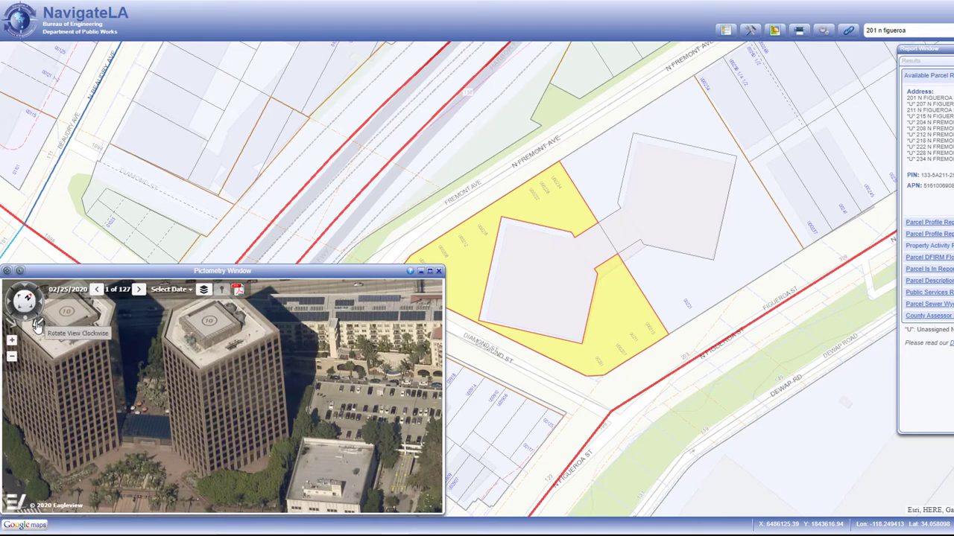
left_click(37, 326)
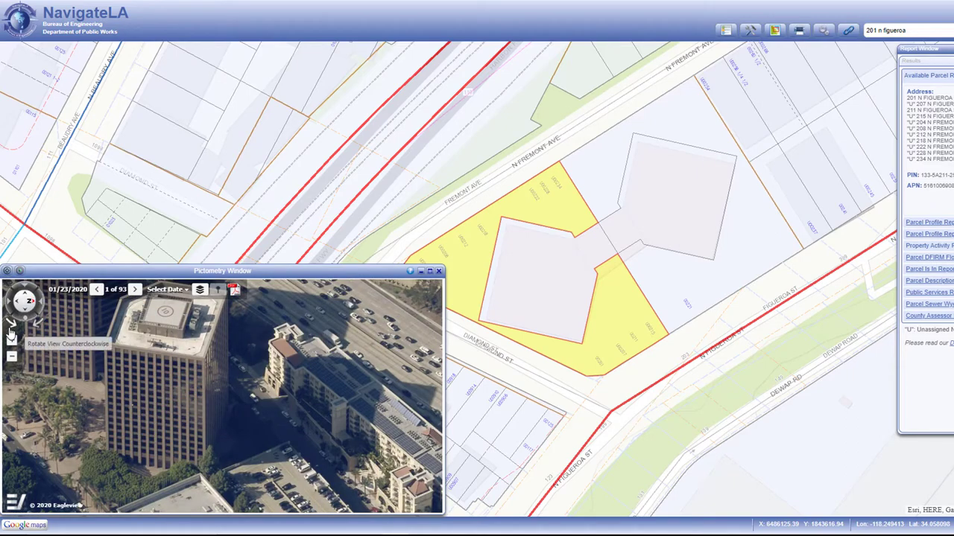
left_click(11, 326)
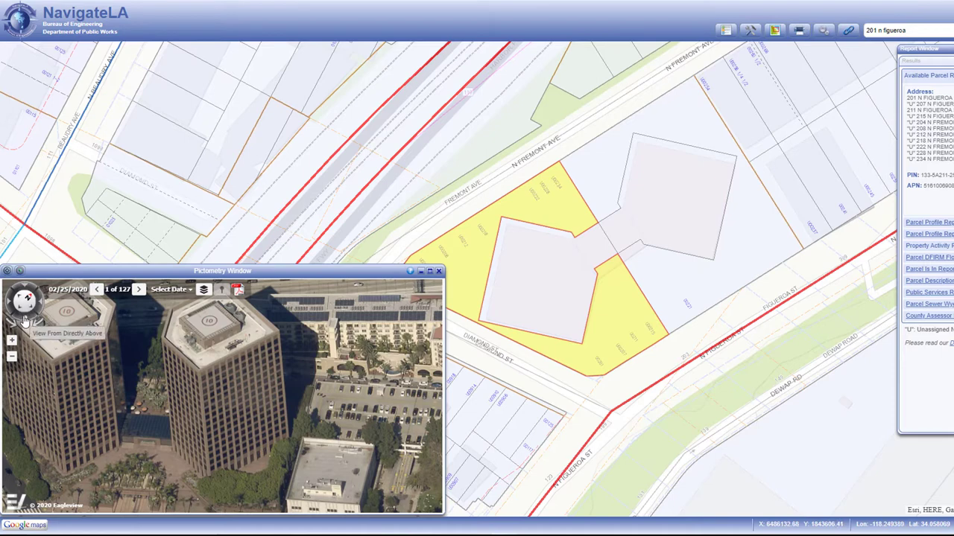
Frame the towers in the overhead view, then return to the oblique view from the south.
left_click(24, 321)
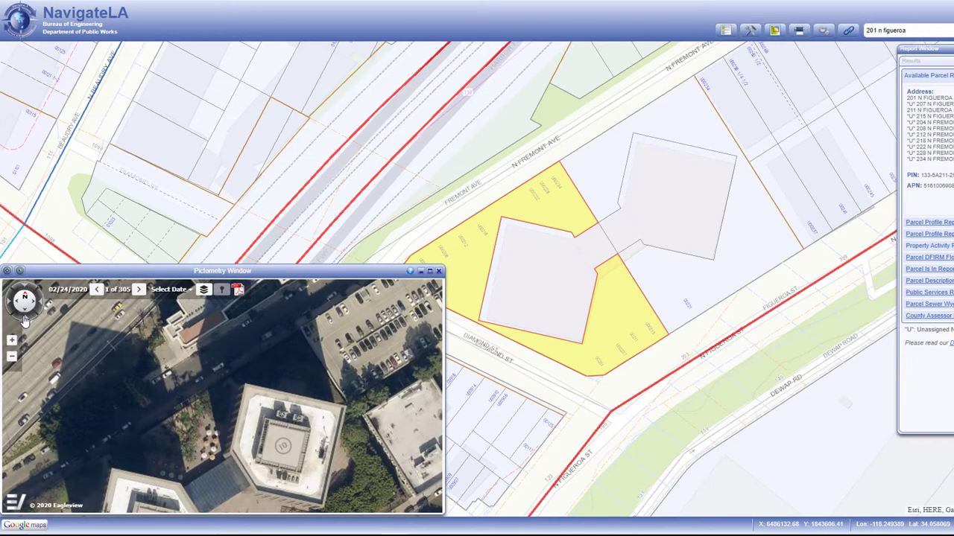
left_click_drag(201, 410, 217, 339)
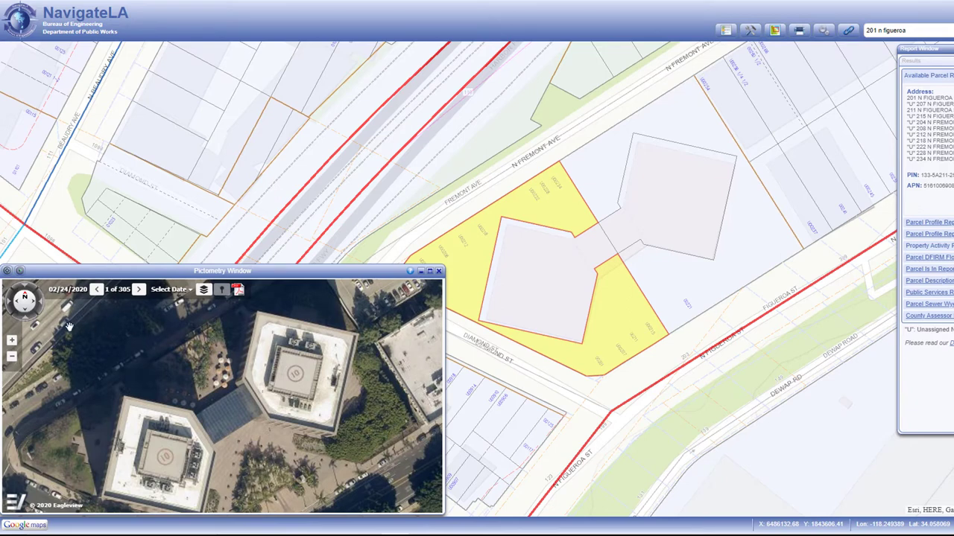
left_click(27, 319)
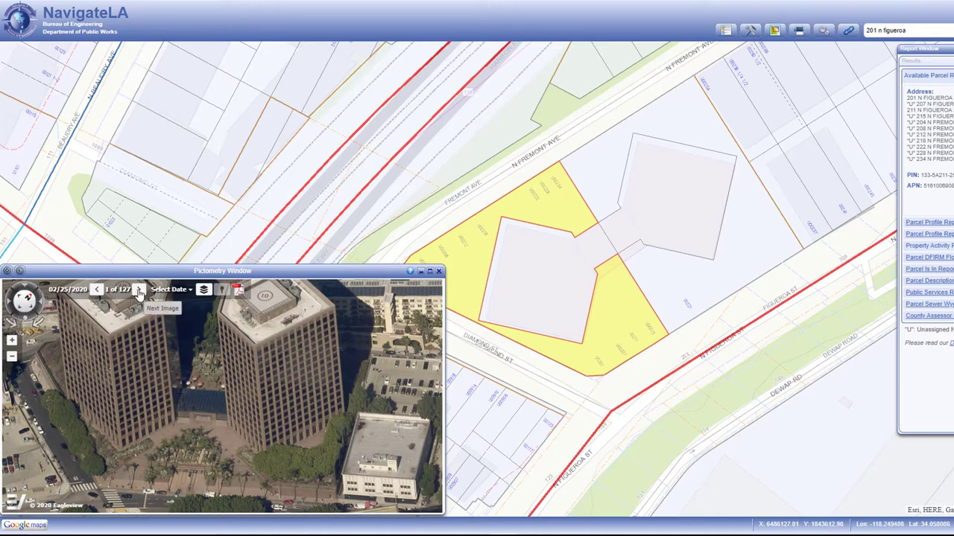
Advance four photos to image 5 of 127, dated 02/06/2020.
left_click(138, 290)
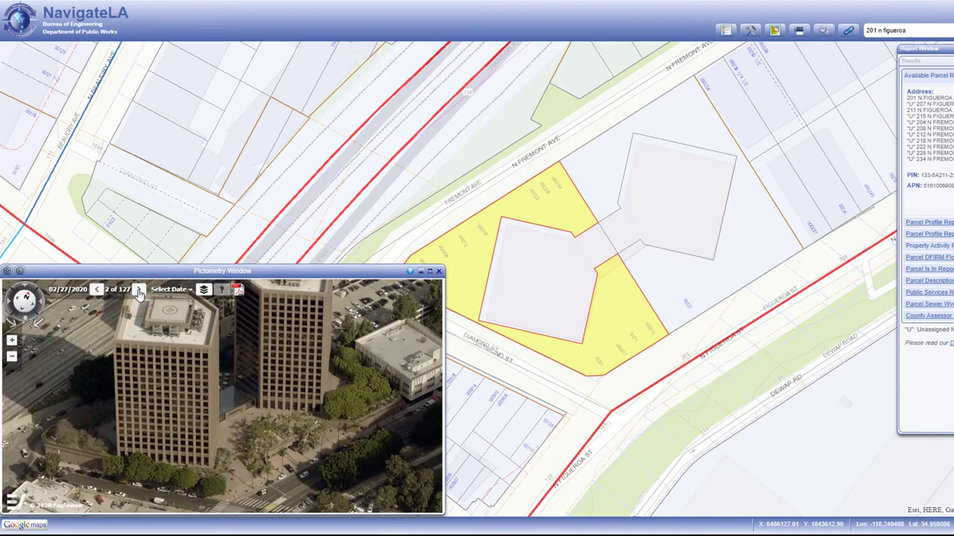
left_click(138, 290)
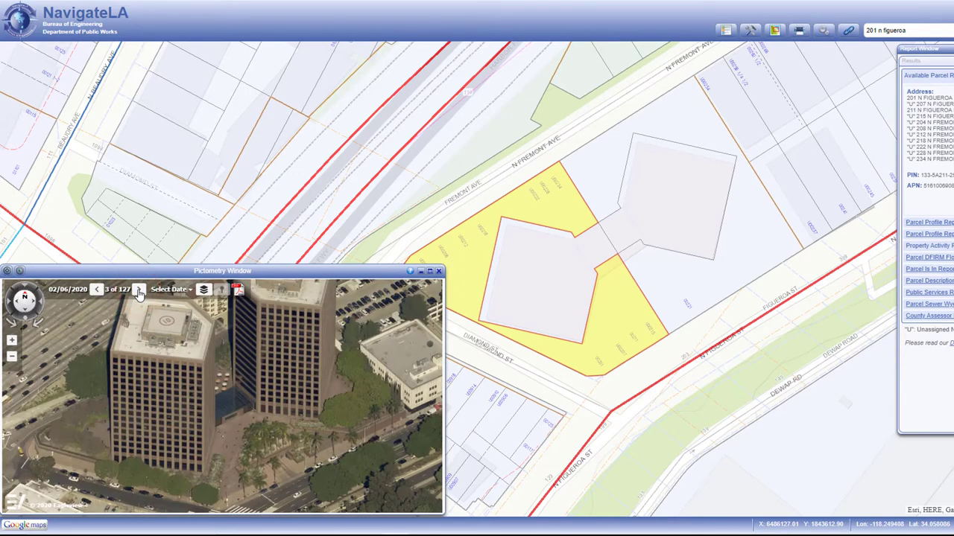
left_click(138, 291)
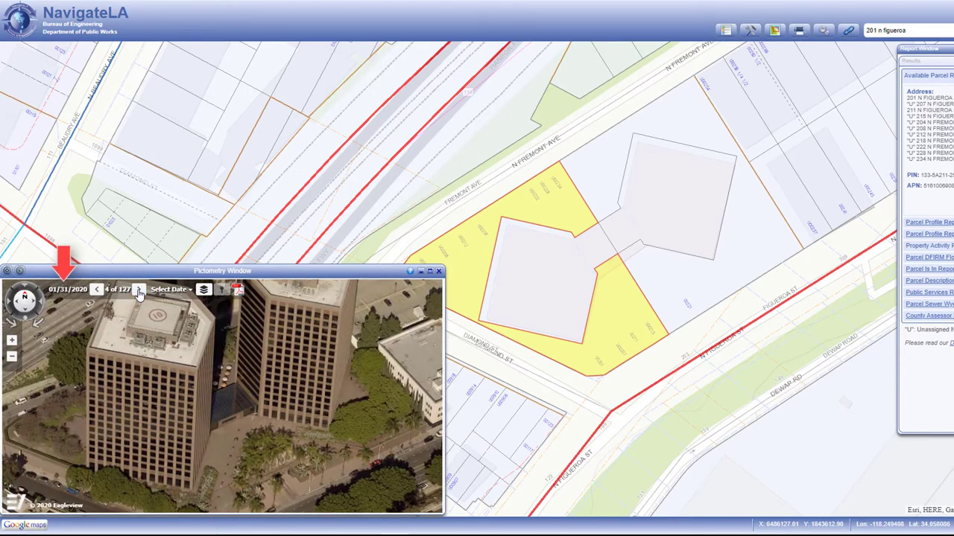
left_click(138, 290)
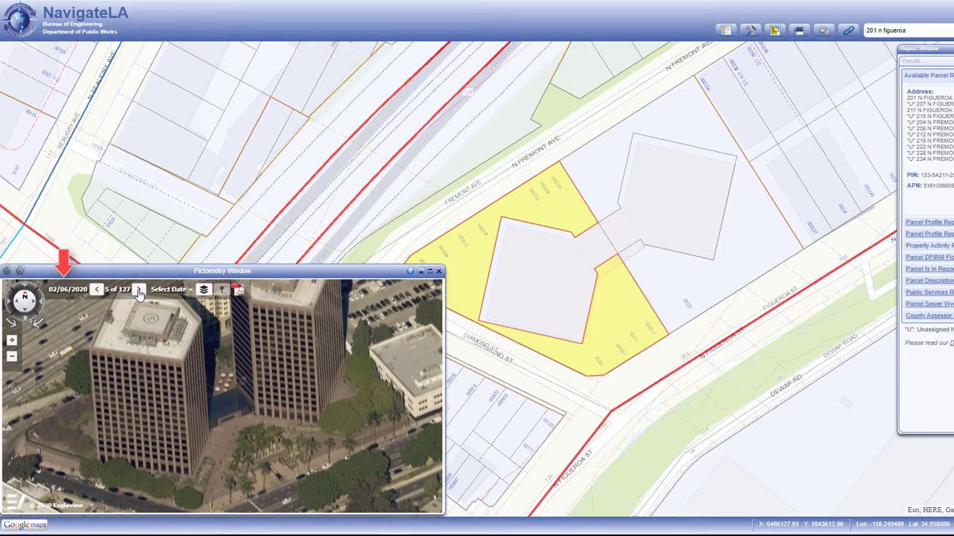
Choose the 2010 Dec - 2011 Jul imagery date range, showing photo 1 of 19.
left_click(190, 292)
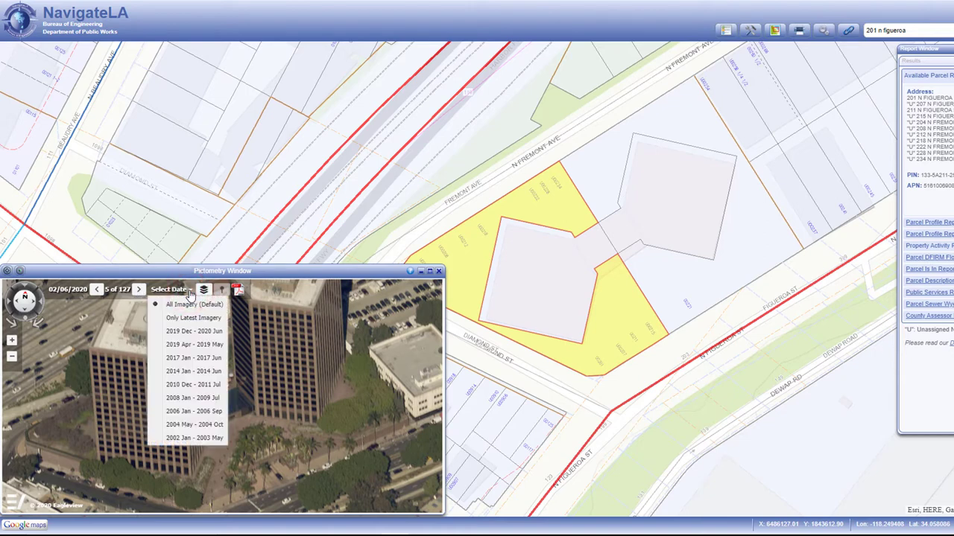
left_click(187, 386)
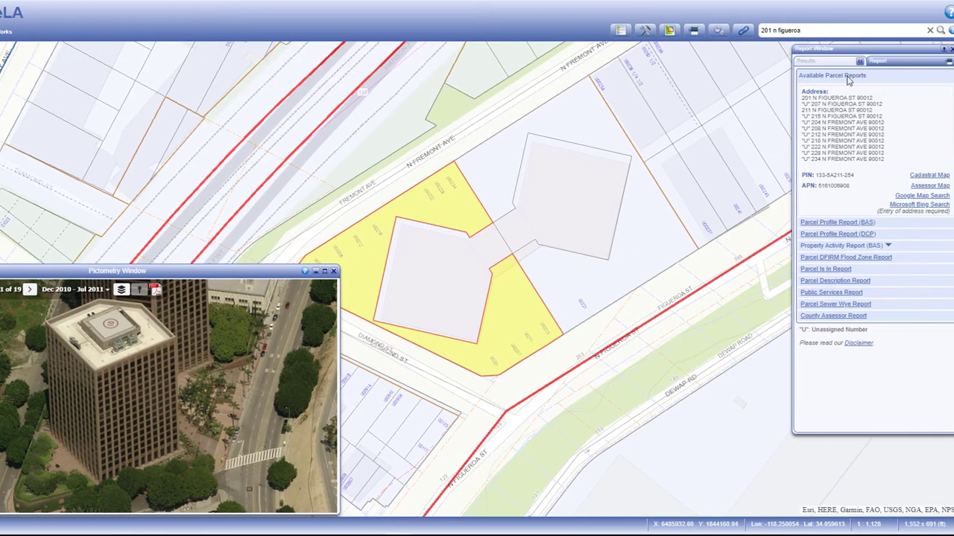
Search the map for the 'avenue 43 and marmion' intersection.
left_click(953, 33)
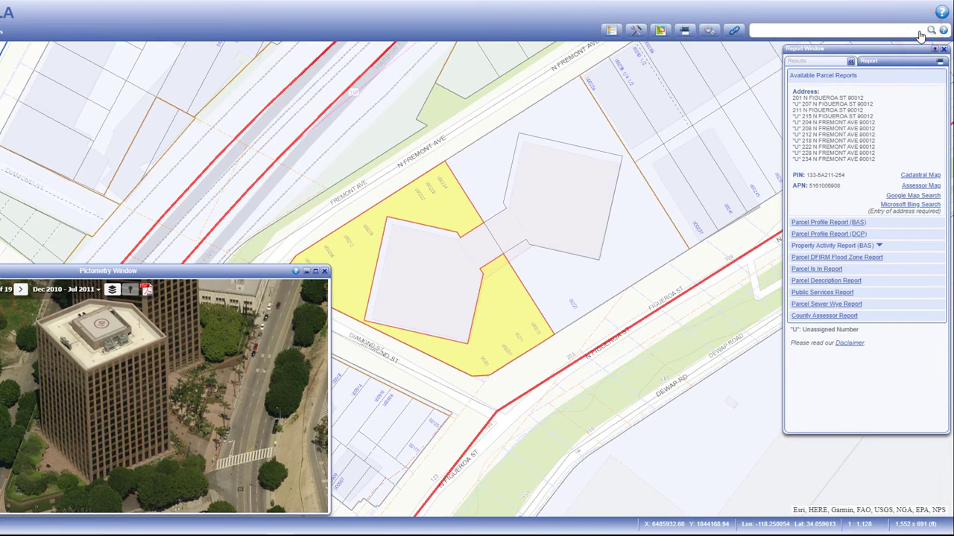
type("avenue 43 and marmion")
left_click(931, 32)
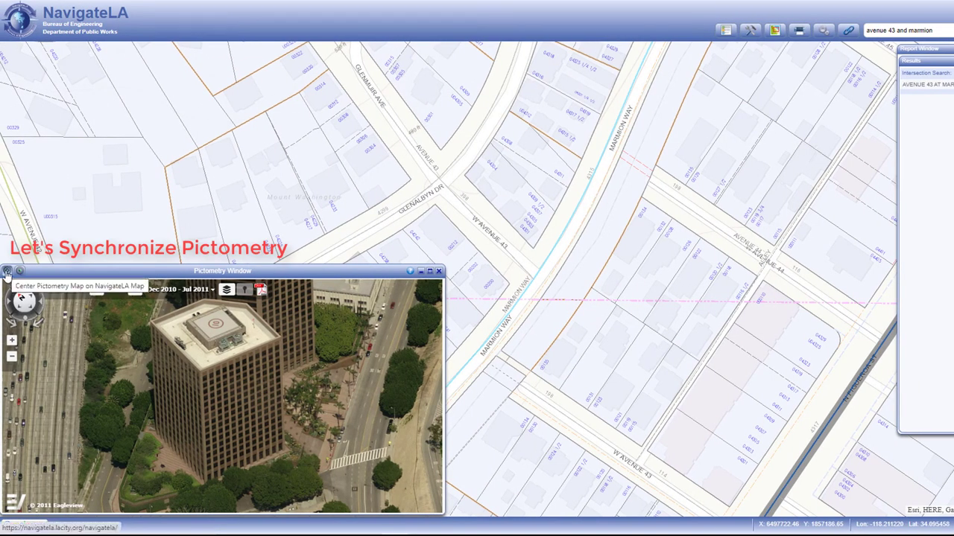
Centre the Pictometry imagery on a picked map point near Mount Washington.
left_click(6, 273)
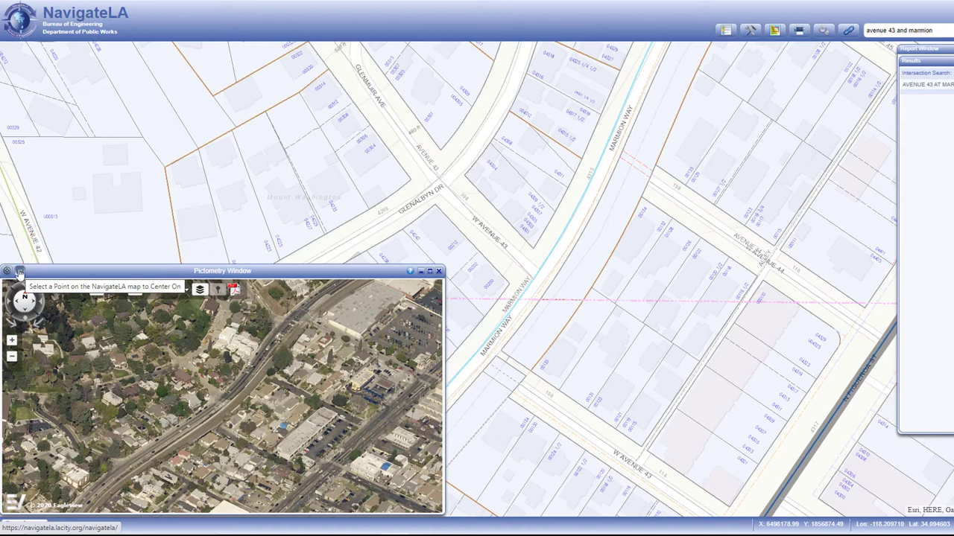
left_click(19, 272)
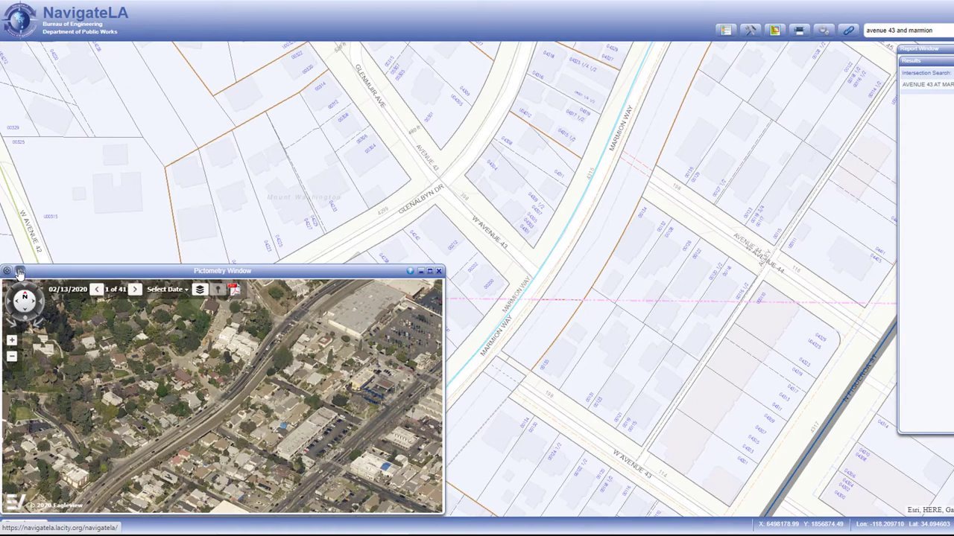
left_click(82, 49)
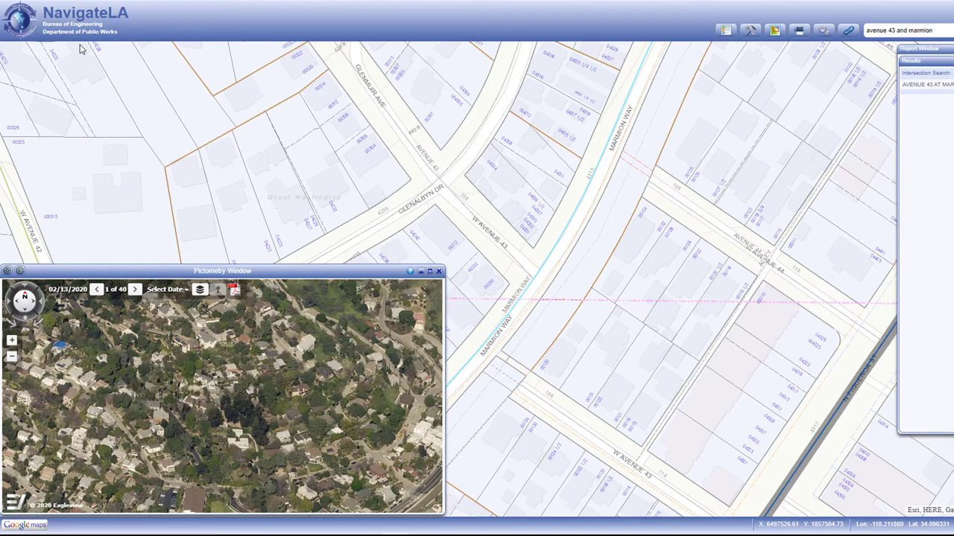
Turn on Streets and Place Names and Contours layers, with US Parcels toggled back off.
left_click(199, 292)
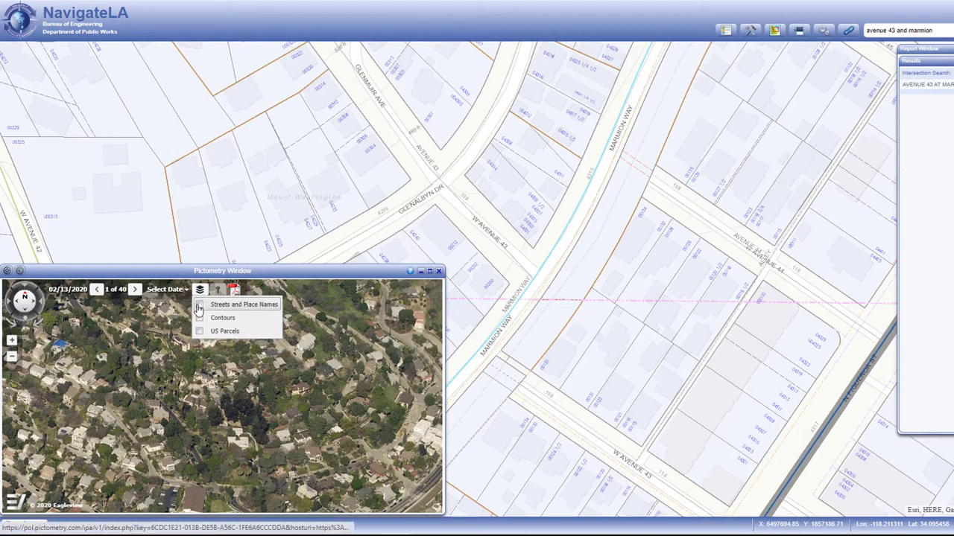
left_click(199, 307)
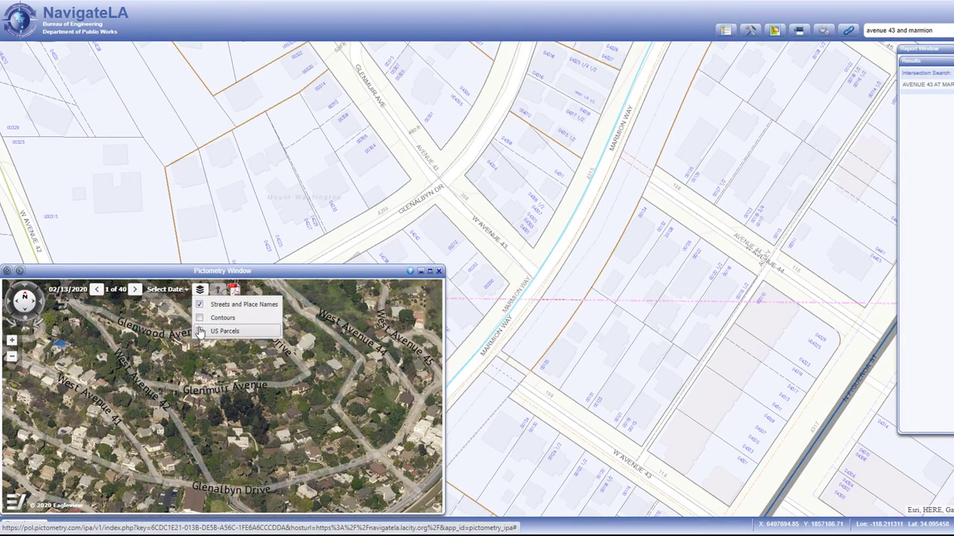
left_click(199, 332)
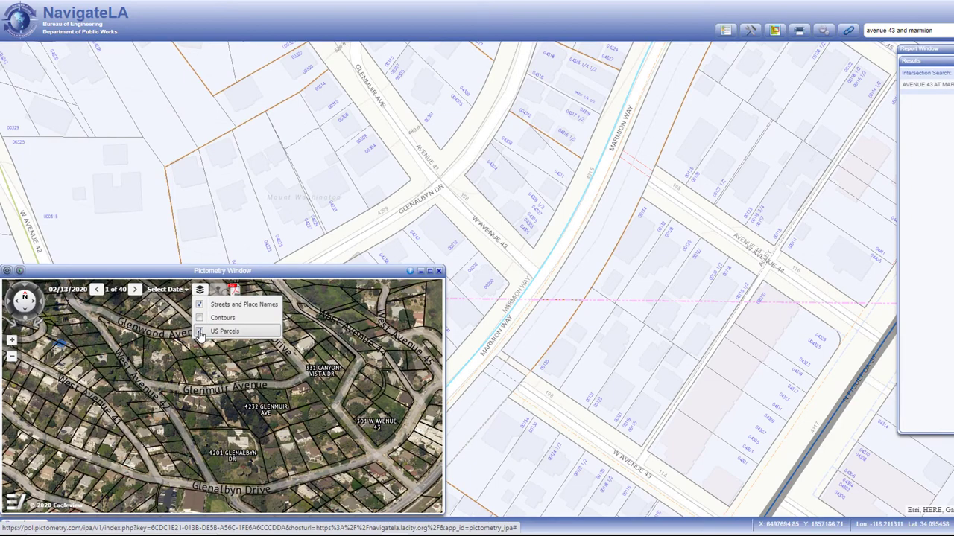
left_click(199, 331)
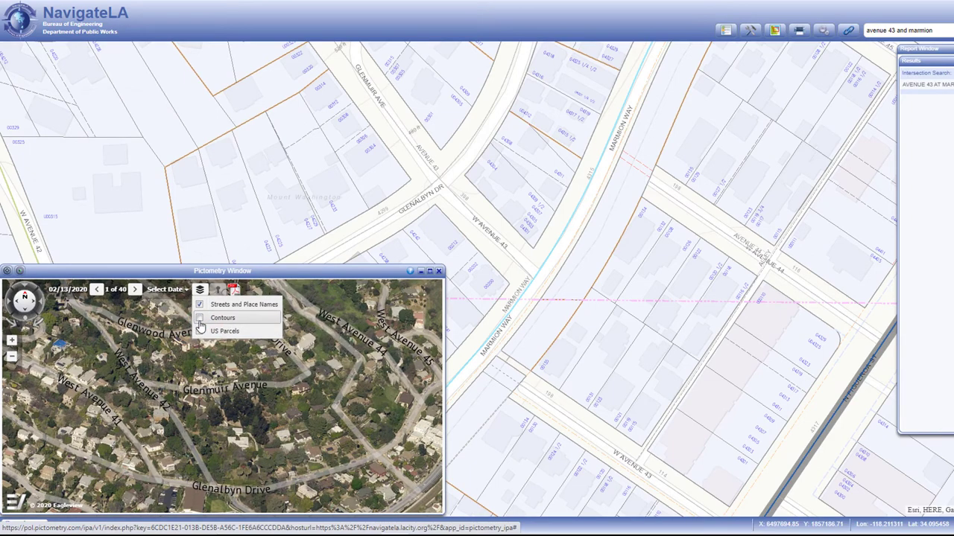
left_click(200, 319)
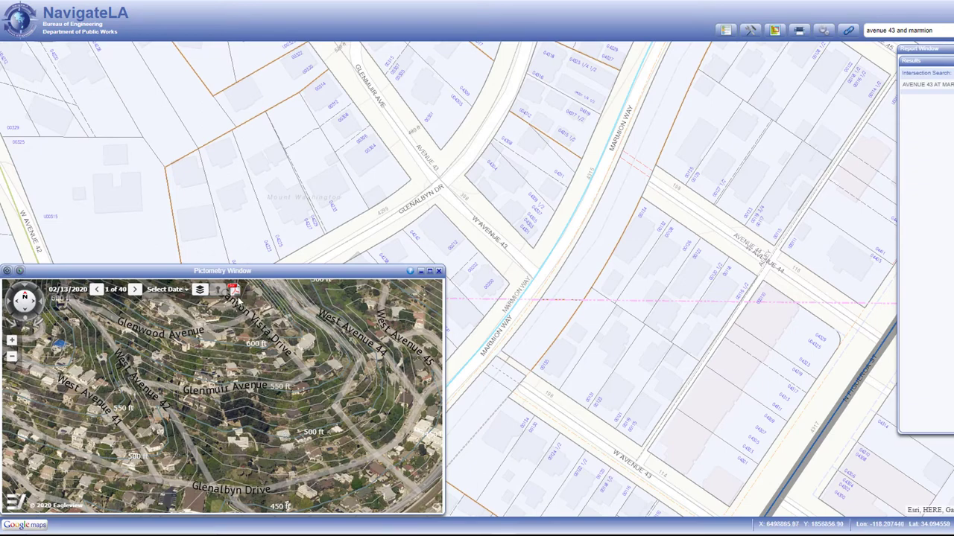
Export the aerial view to PDF with the image title 'Mount Washington'.
left_click(234, 292)
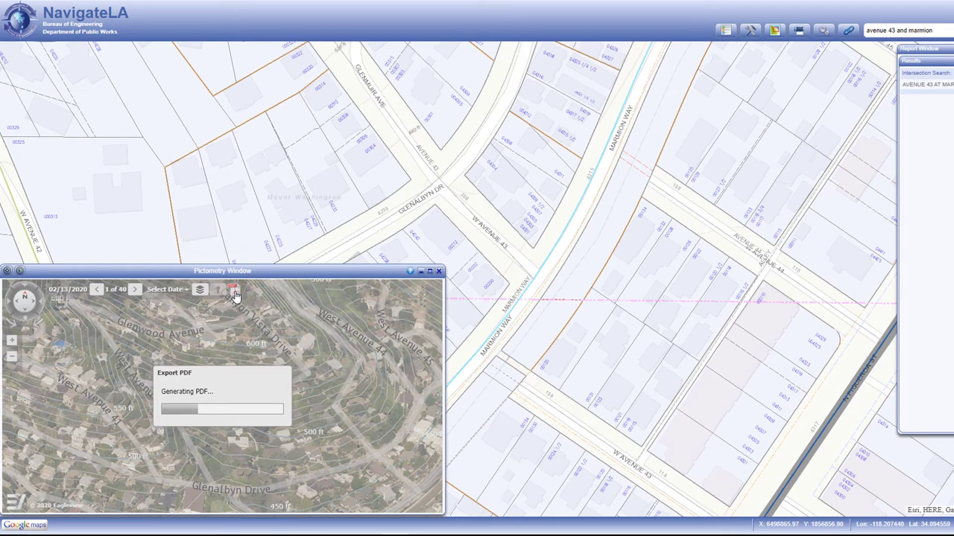
left_click(210, 399)
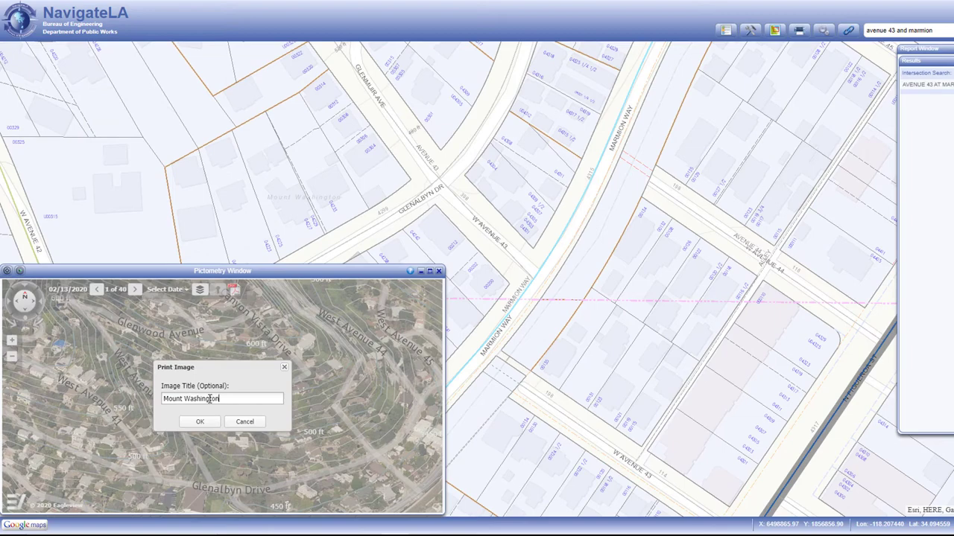
left_click(203, 422)
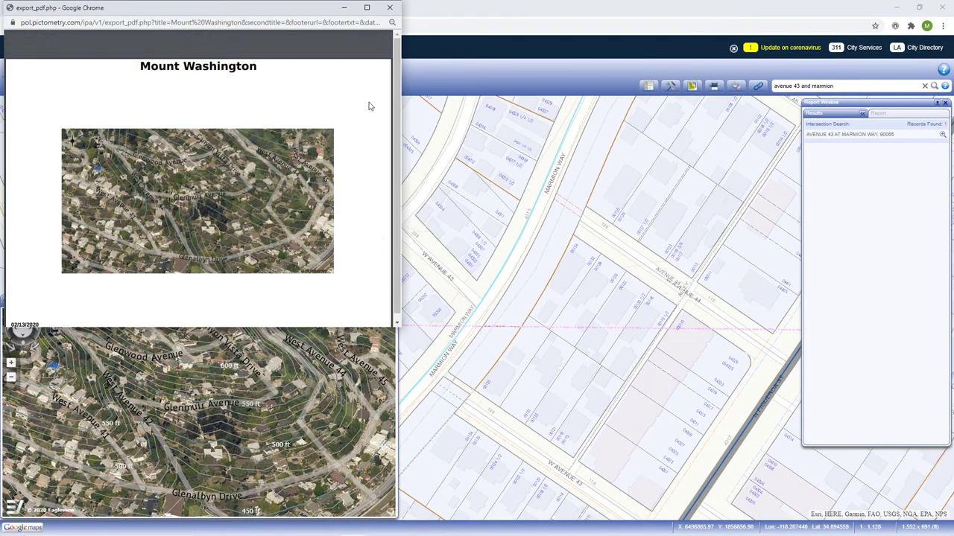
Maximize and restore the Mount Washington PDF window, then close it.
left_click(367, 7)
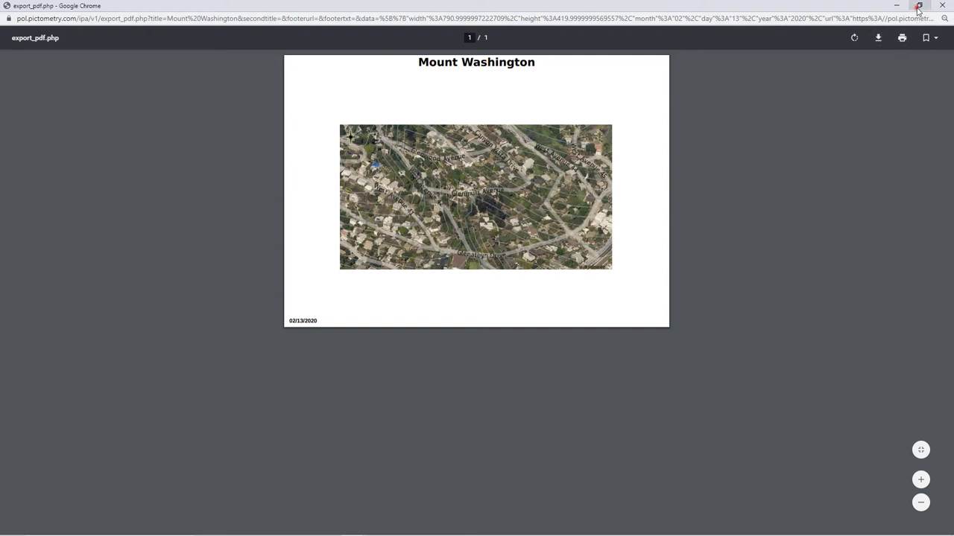
left_click(919, 6)
left_click(389, 7)
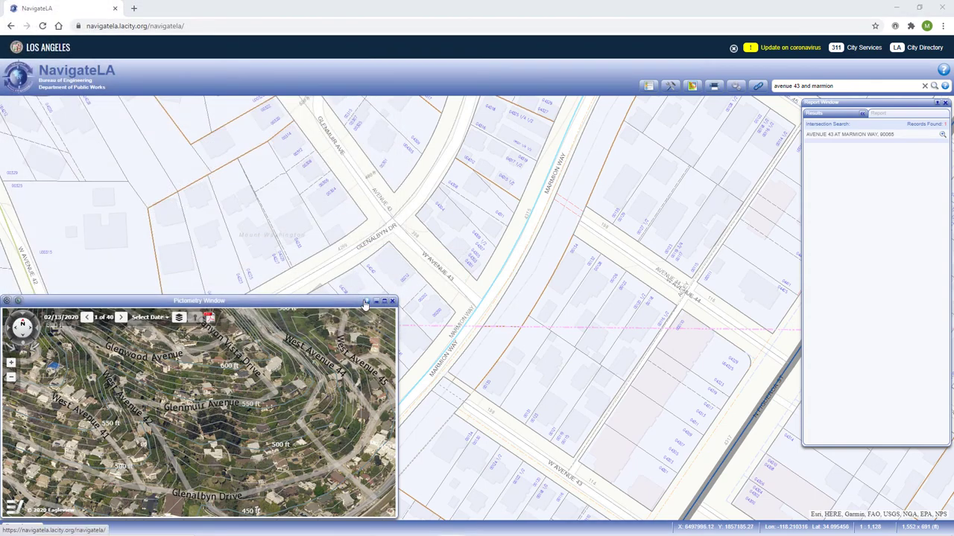
left_click(366, 302)
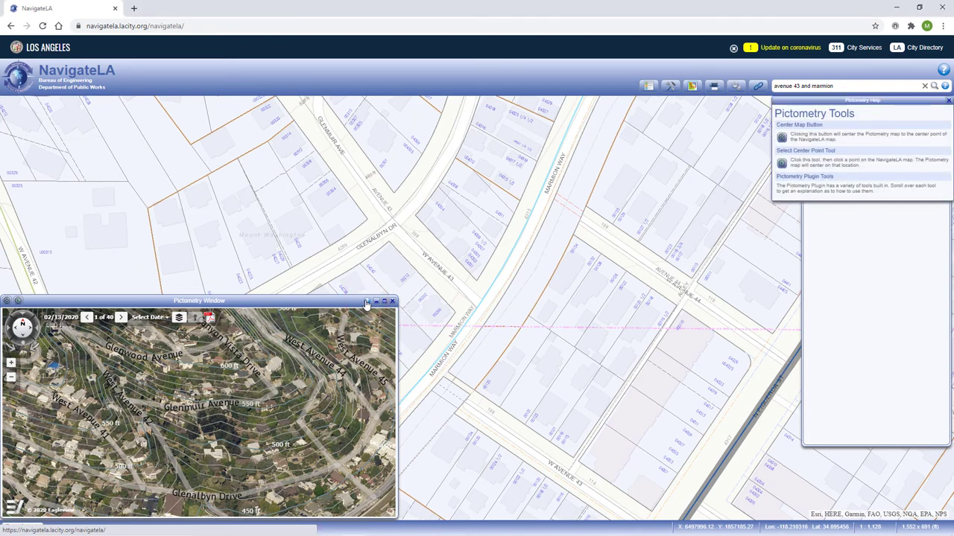
left_click_drag(777, 125, 829, 127)
left_click(782, 160)
left_click_drag(777, 154, 838, 156)
left_click(839, 156)
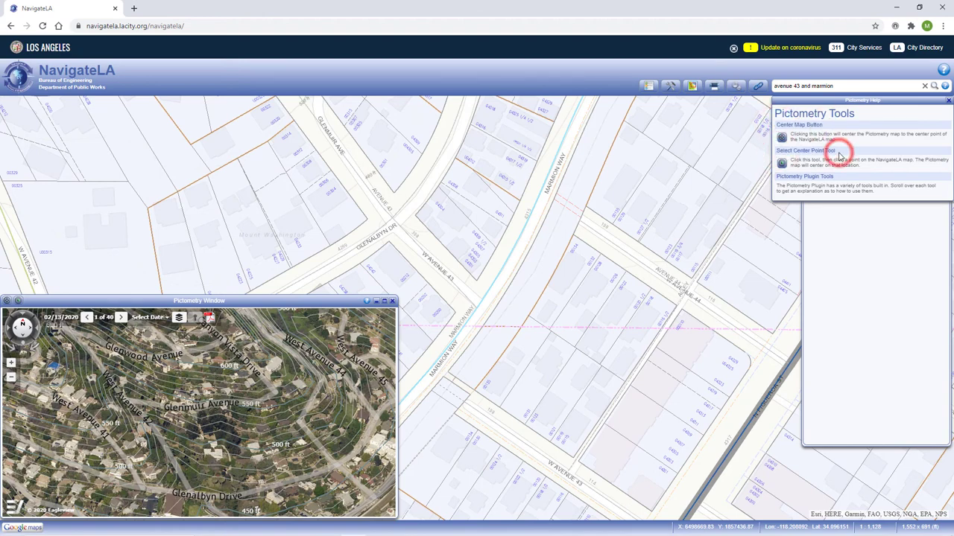
left_click(947, 100)
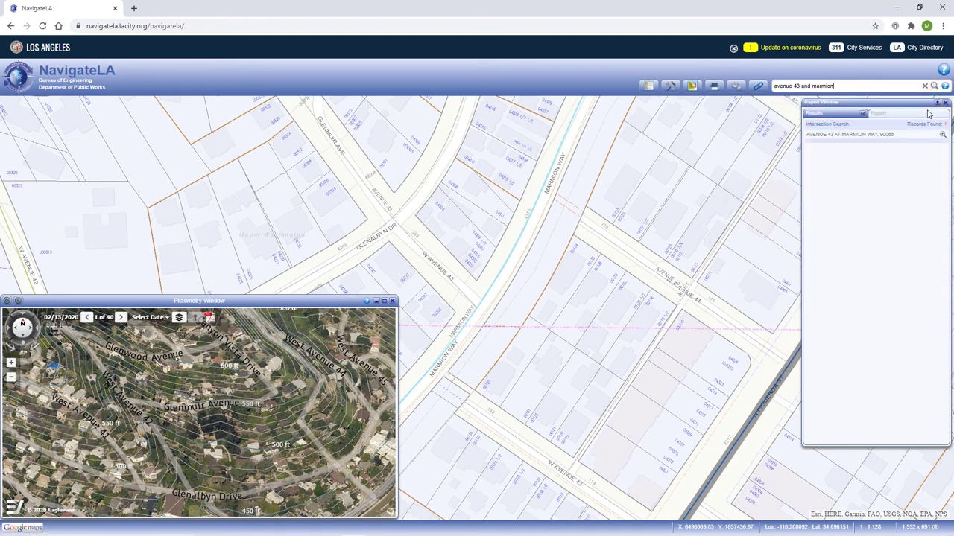
left_click(384, 302)
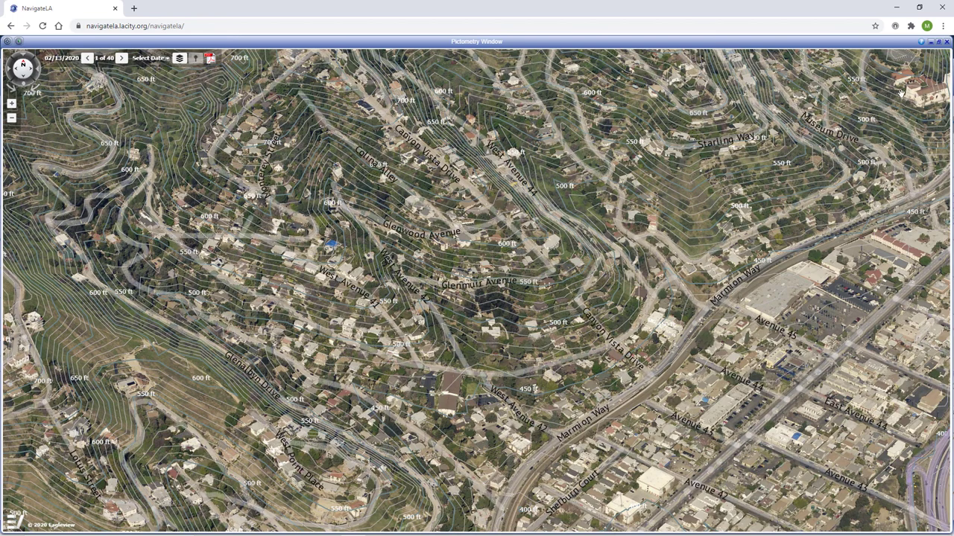
left_click(938, 42)
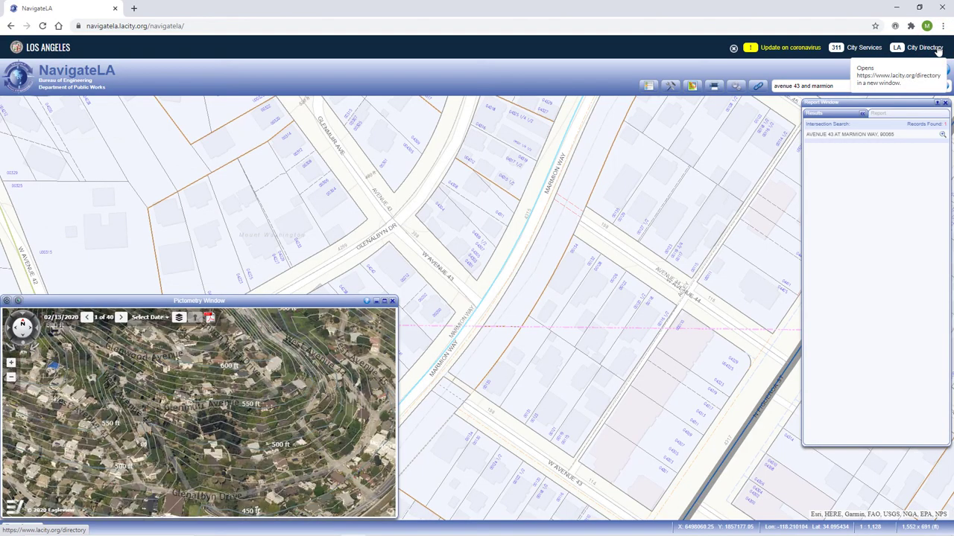